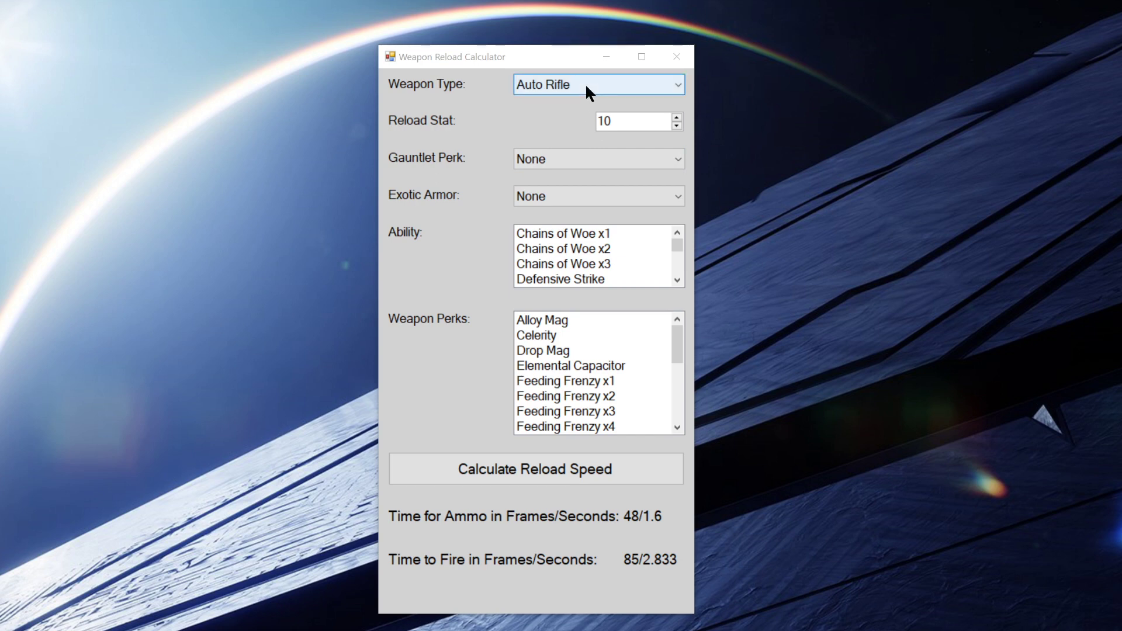
Choose Machine Gun as the weapon type and enter 50 as its reload stat.
left_click(563, 81)
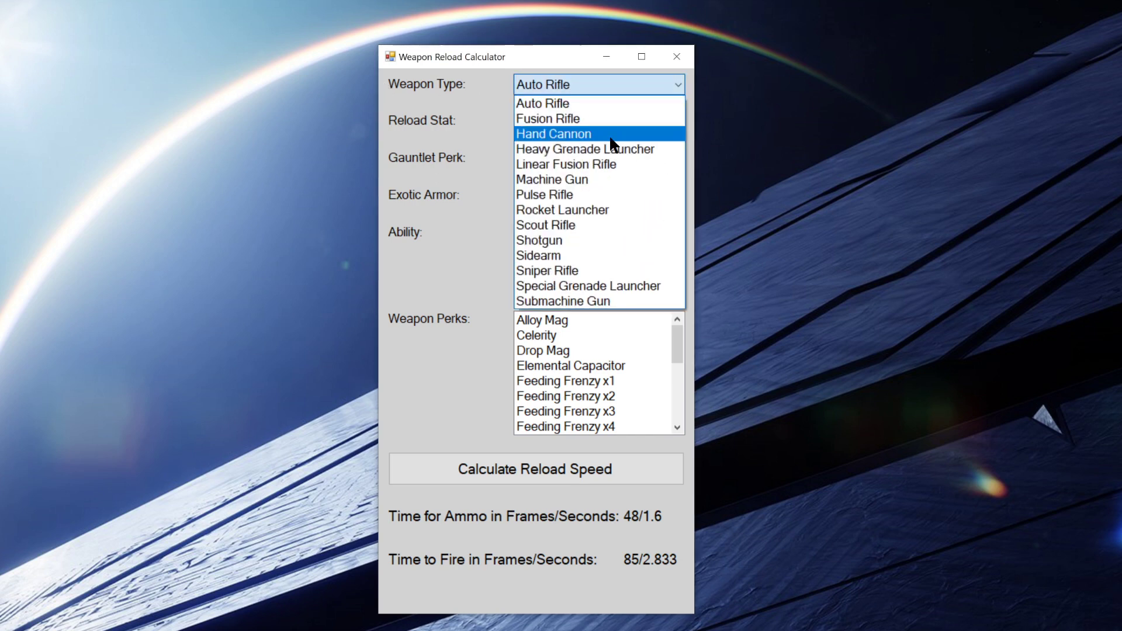
left_click(613, 181)
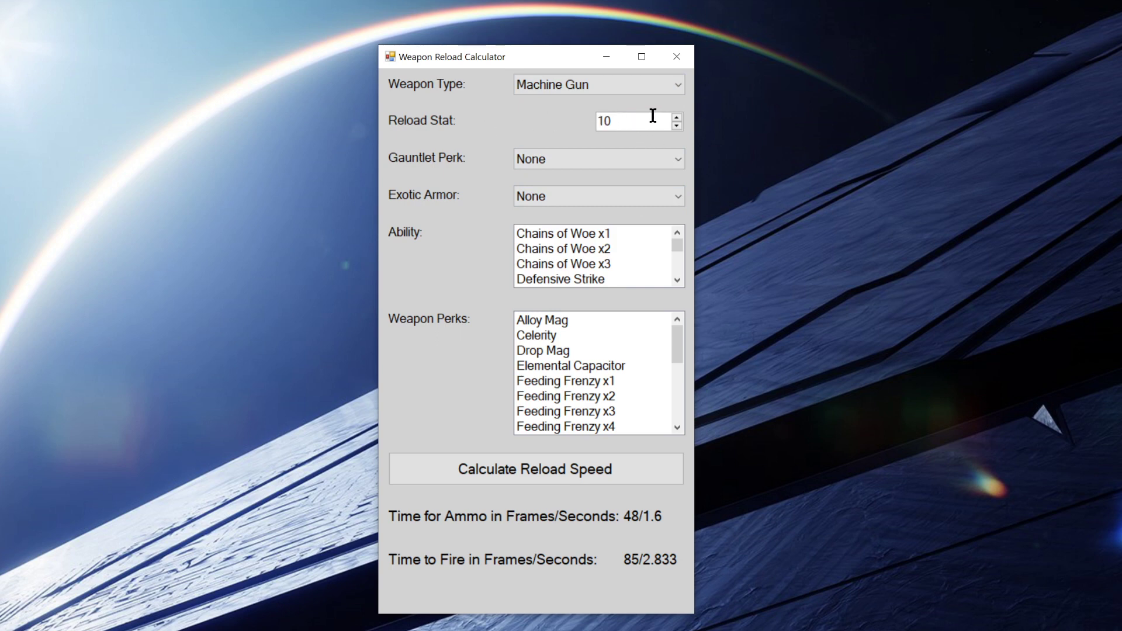
double_click(676, 117)
double_click(676, 117)
triple_click(675, 125)
double_click(676, 117)
double_click(645, 123)
type("50")
left_click(580, 159)
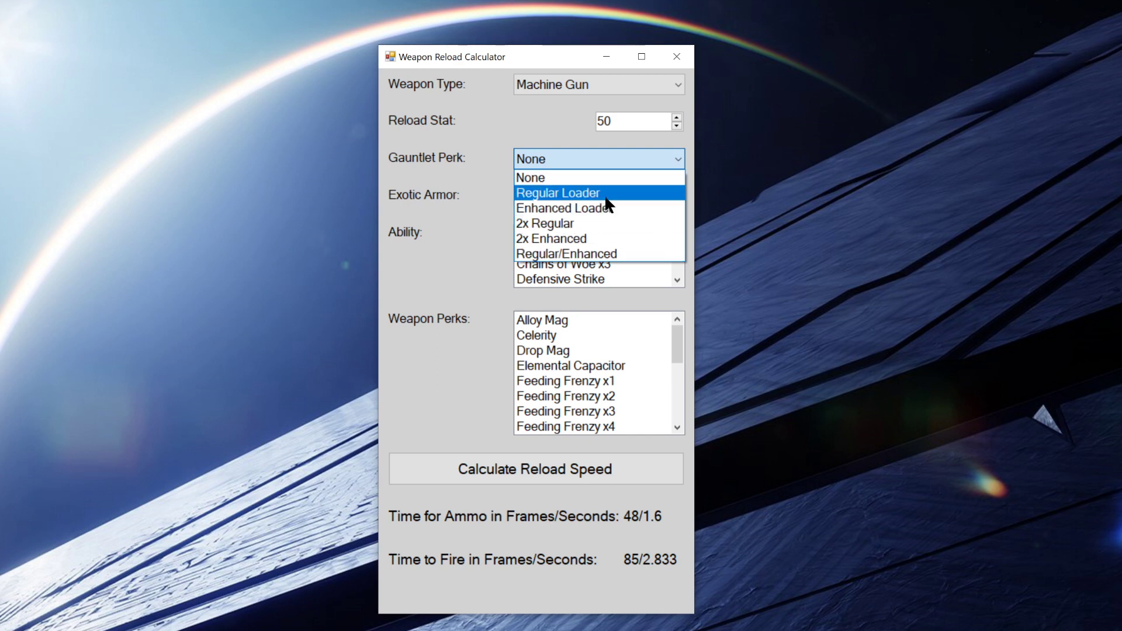
left_click(609, 177)
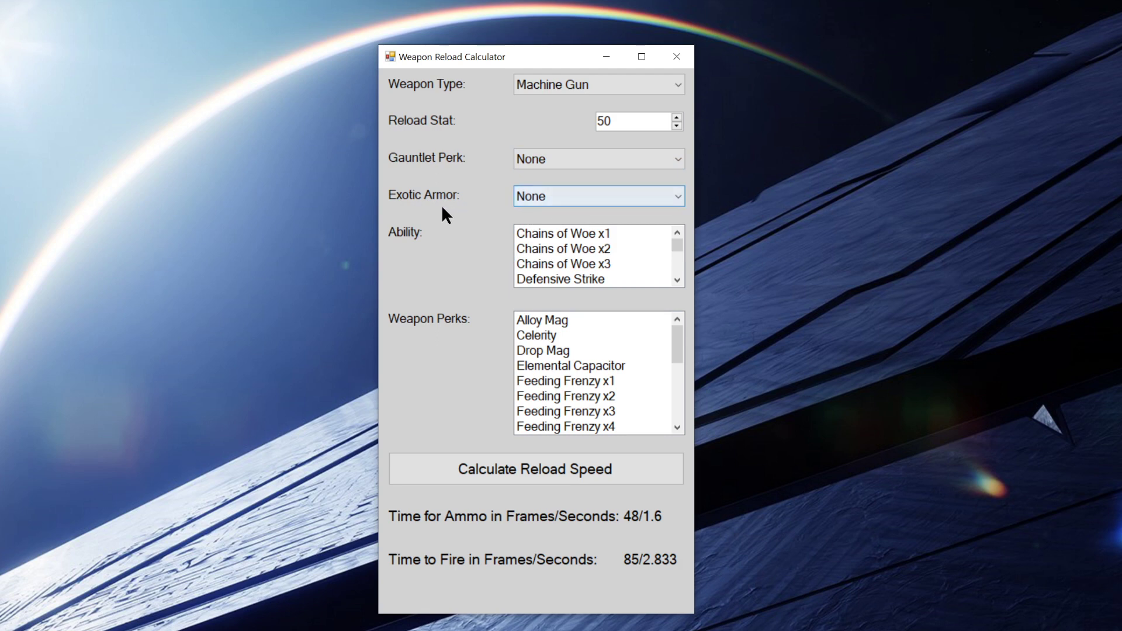
left_click(579, 198)
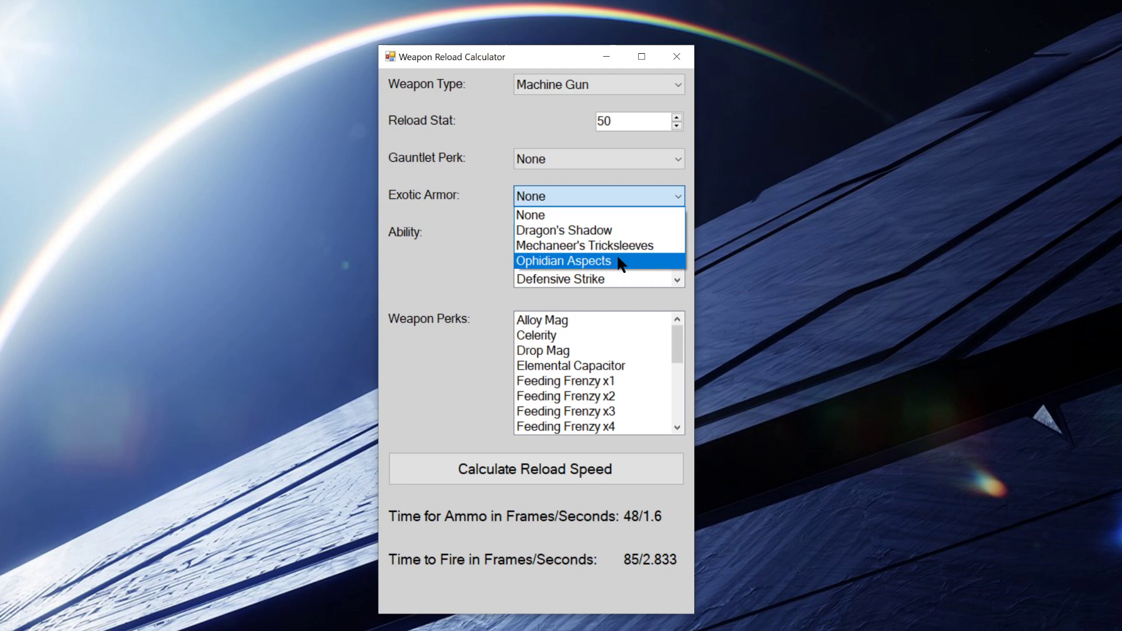
left_click(627, 216)
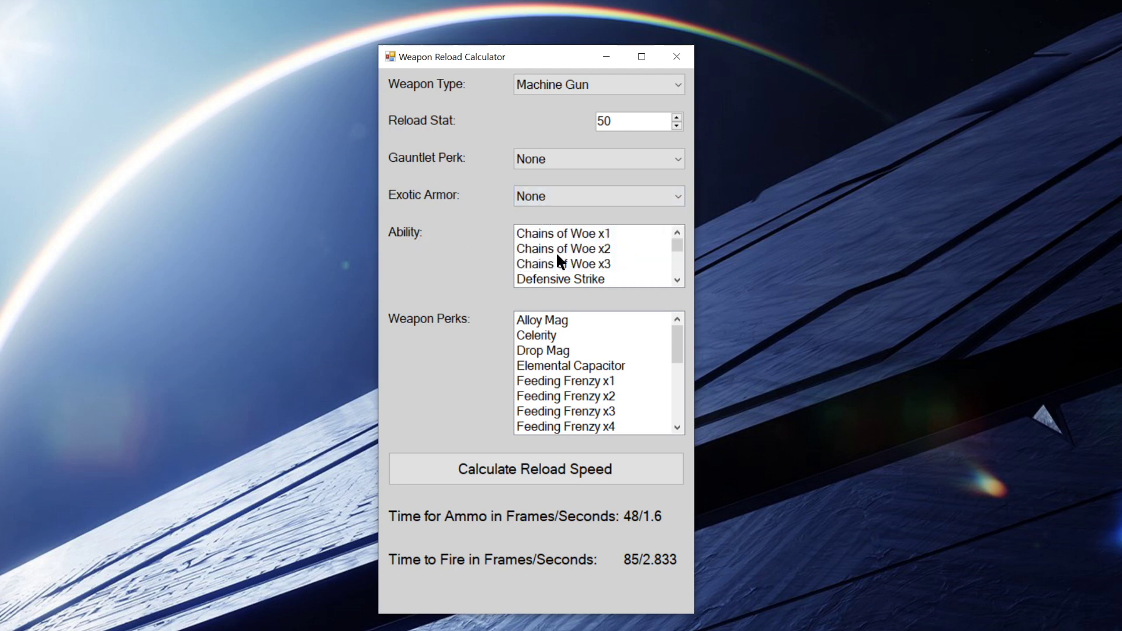
Select the Chains of Woe x1, Chains of Woe x3 and Heart of the Pack x1 abilities.
scroll(606, 262, "down", 3)
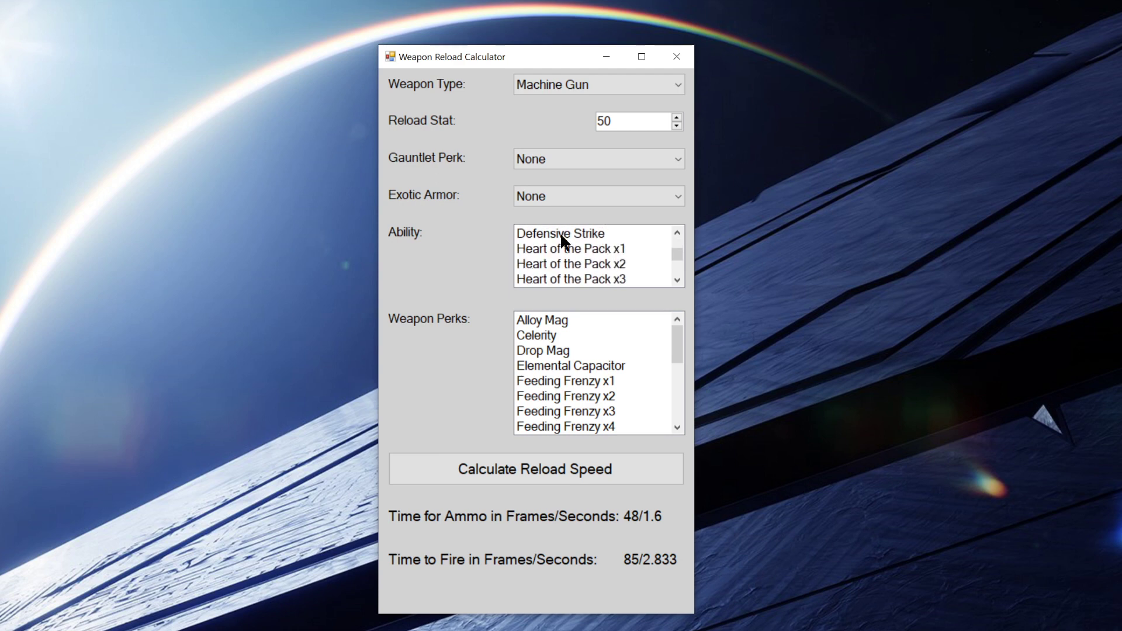
scroll(576, 268, "down", 2)
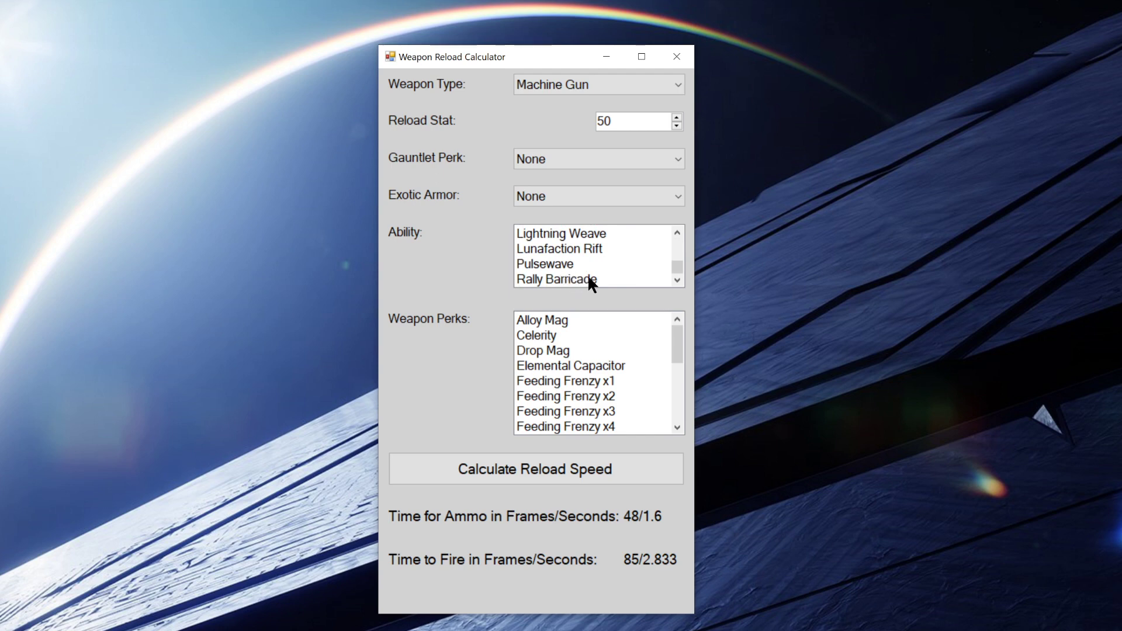
scroll(591, 273, "up", 5)
left_click(596, 235)
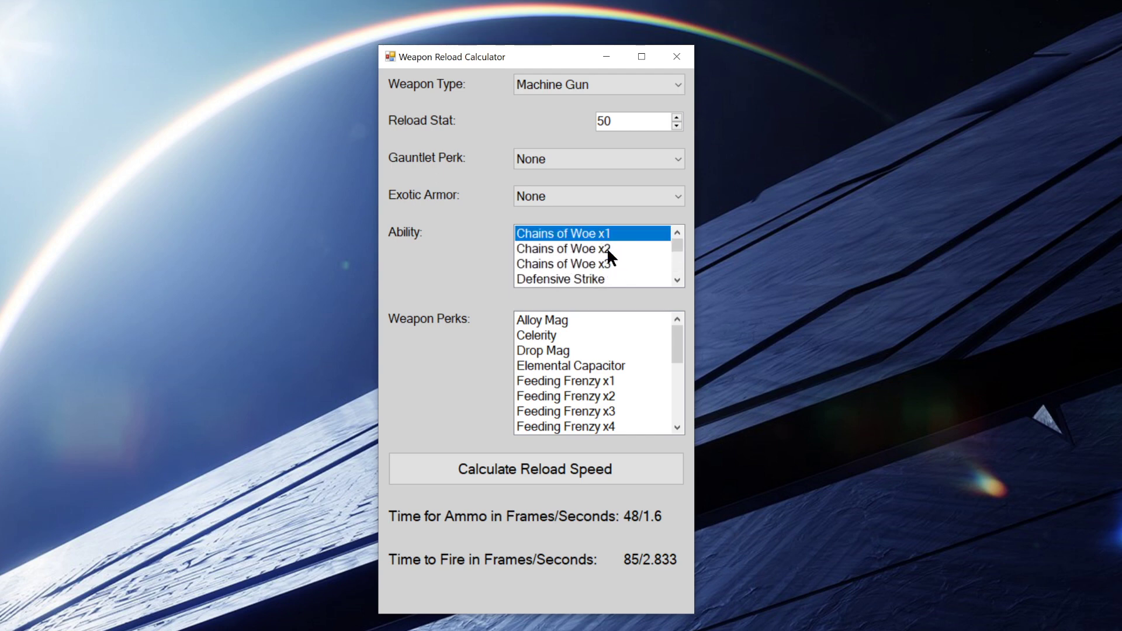
left_click(593, 265)
scroll(585, 260, "down", 1)
left_click(583, 252)
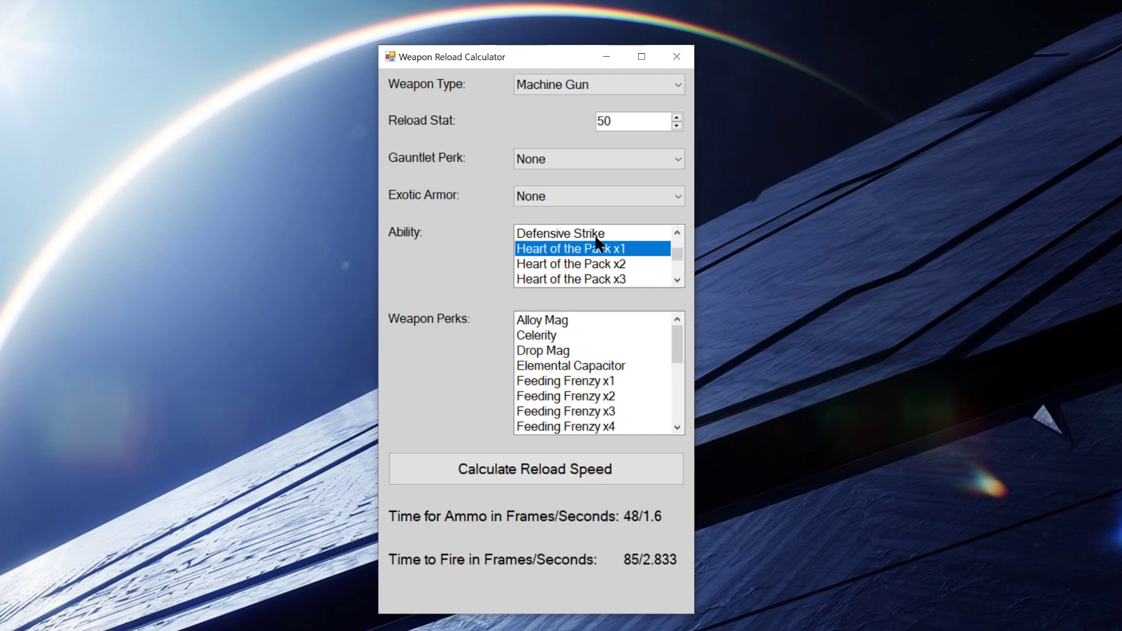
scroll(594, 240, "down", 1)
scroll(595, 270, "up", 2)
Deselect Chains of Woe x3, Heart of the Pack x1 and Chains of Woe x1 again.
left_click(587, 279)
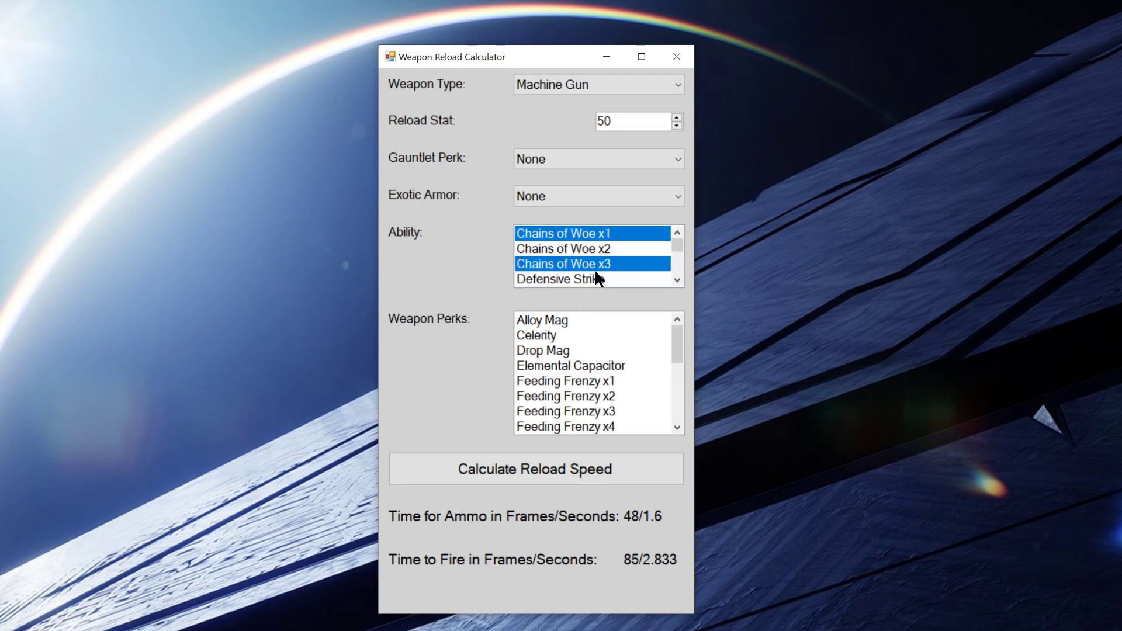
left_click(594, 265)
scroll(594, 266, "down", 1)
scroll(593, 268, "down", 1)
left_click(599, 250)
scroll(599, 256, "up", 1)
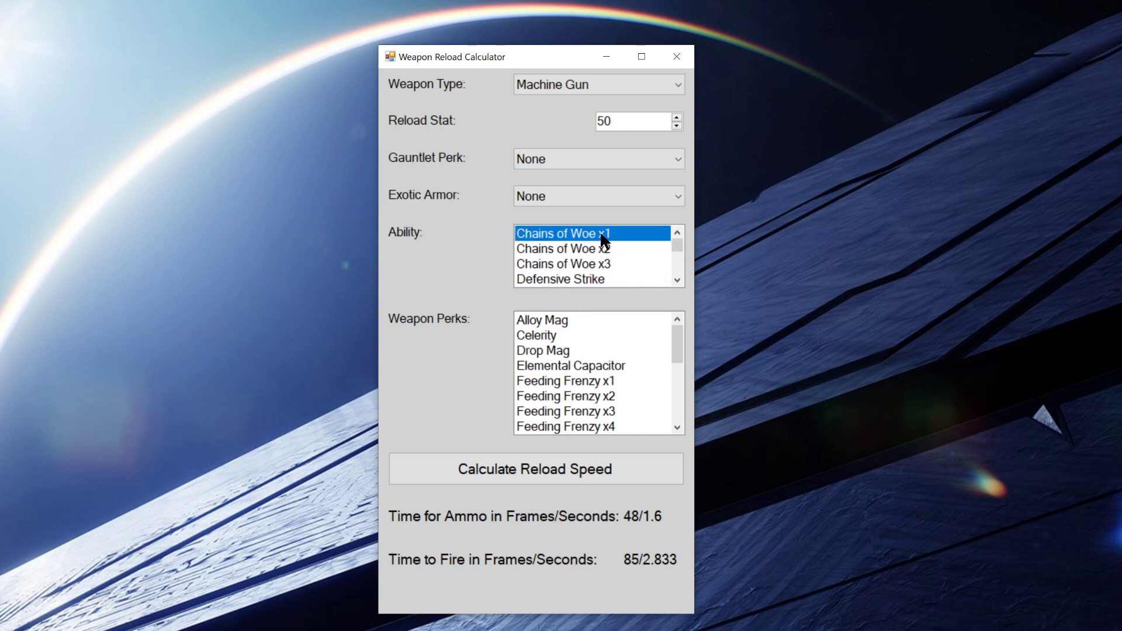
left_click(600, 236)
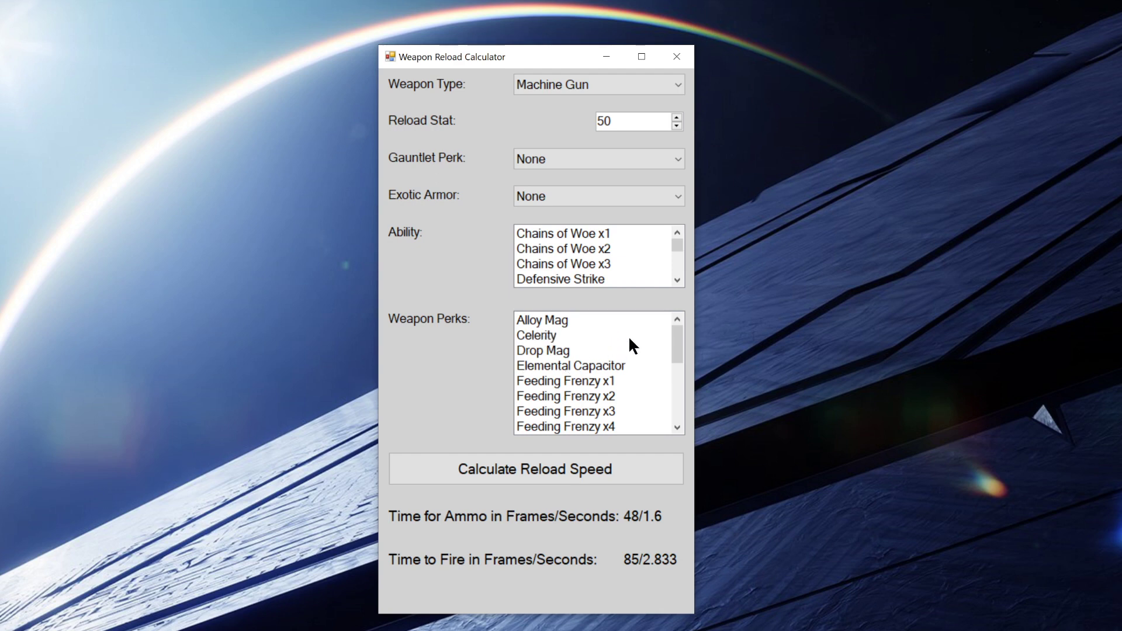
Try the Drop Mag and Alloy Mag weapon perks, then leave no weapon perk selected.
scroll(629, 339, "down", 2)
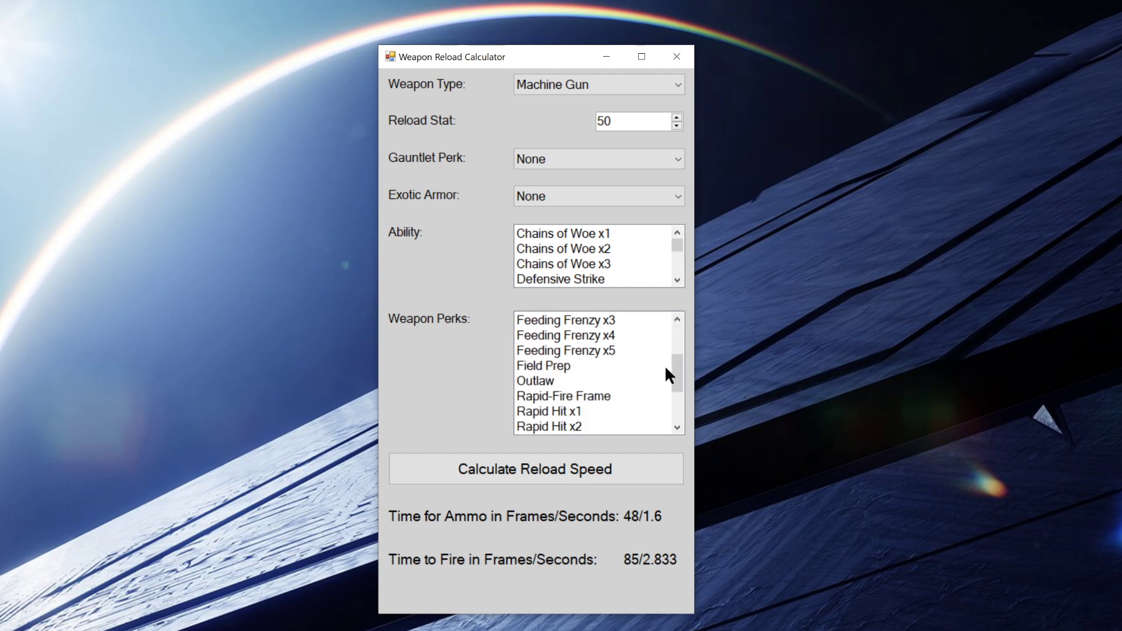
scroll(584, 361, "down", 1)
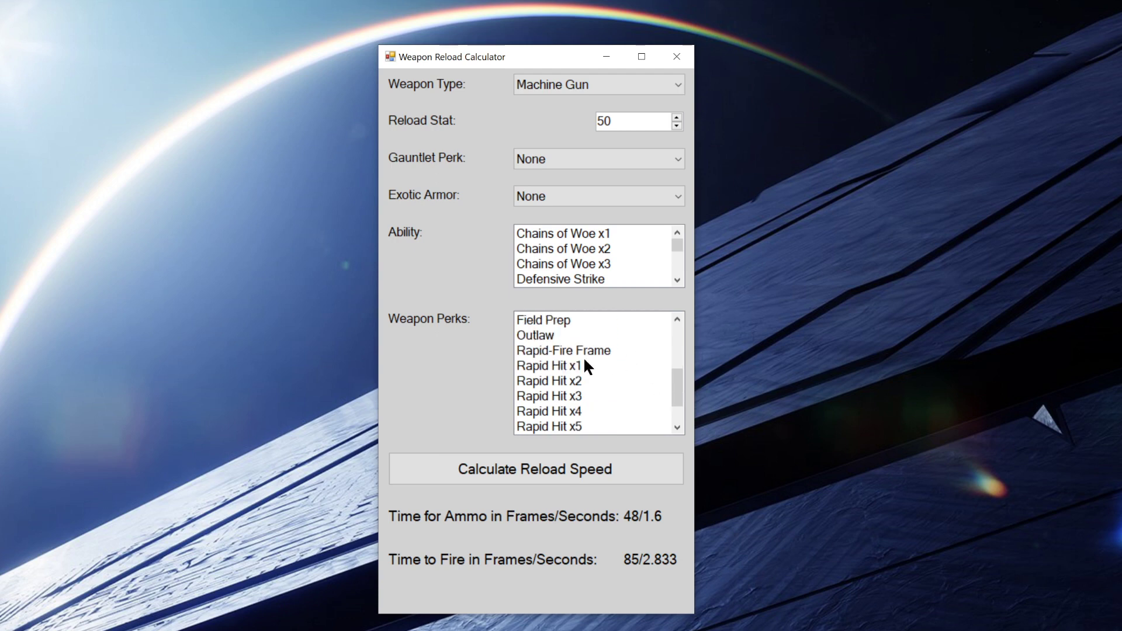
scroll(590, 352, "down", 1)
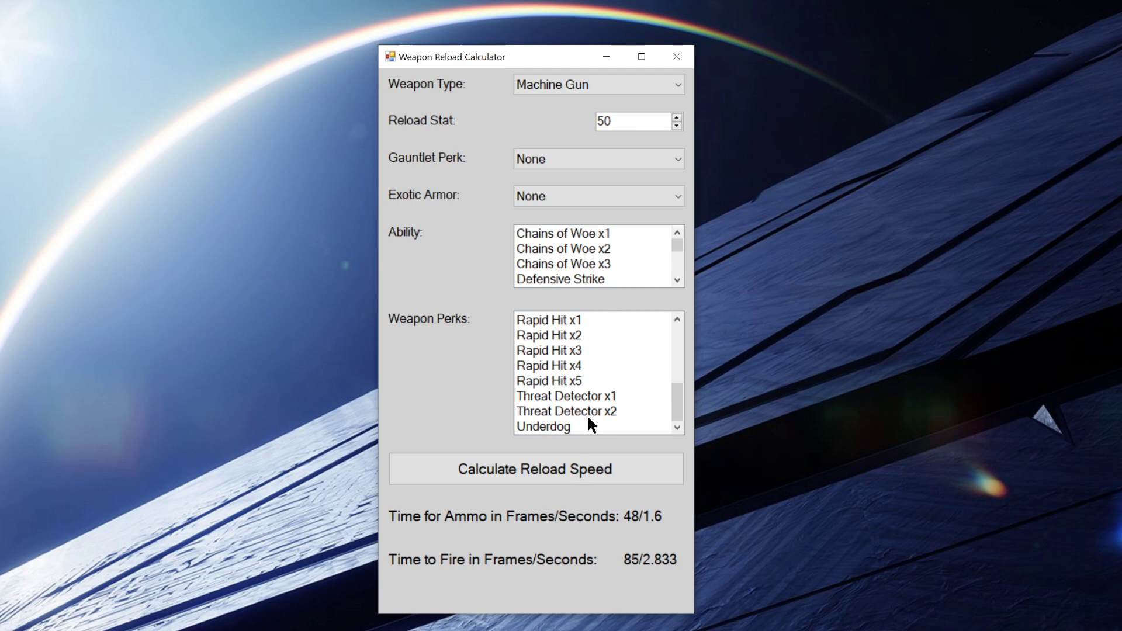
scroll(625, 385, "up", 4)
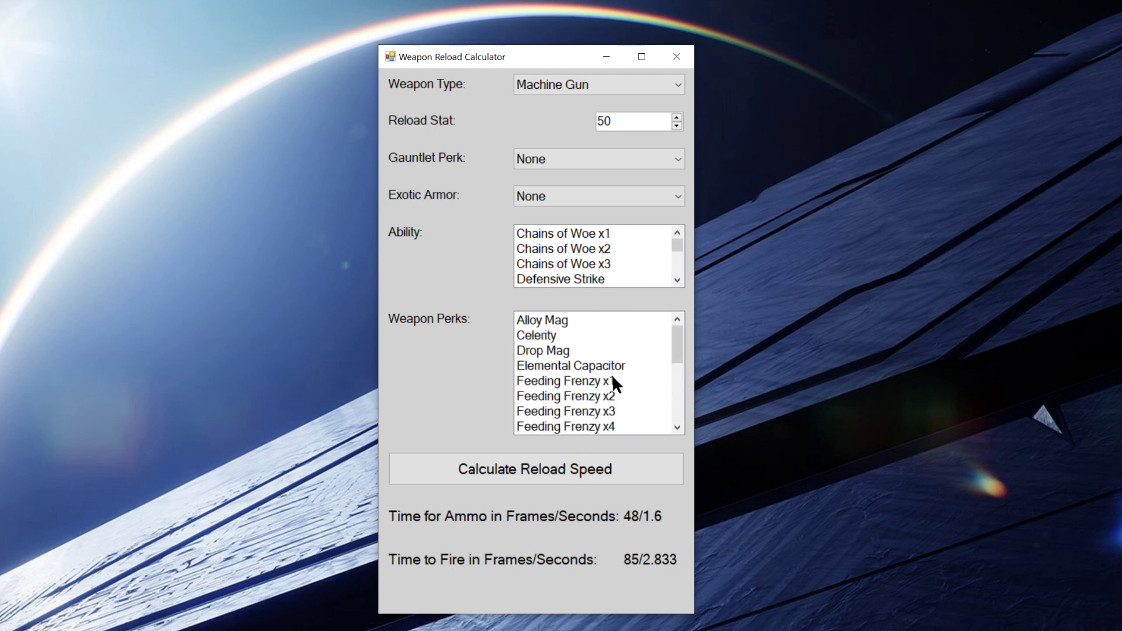
left_click(557, 351)
left_click(577, 322)
left_click(576, 351)
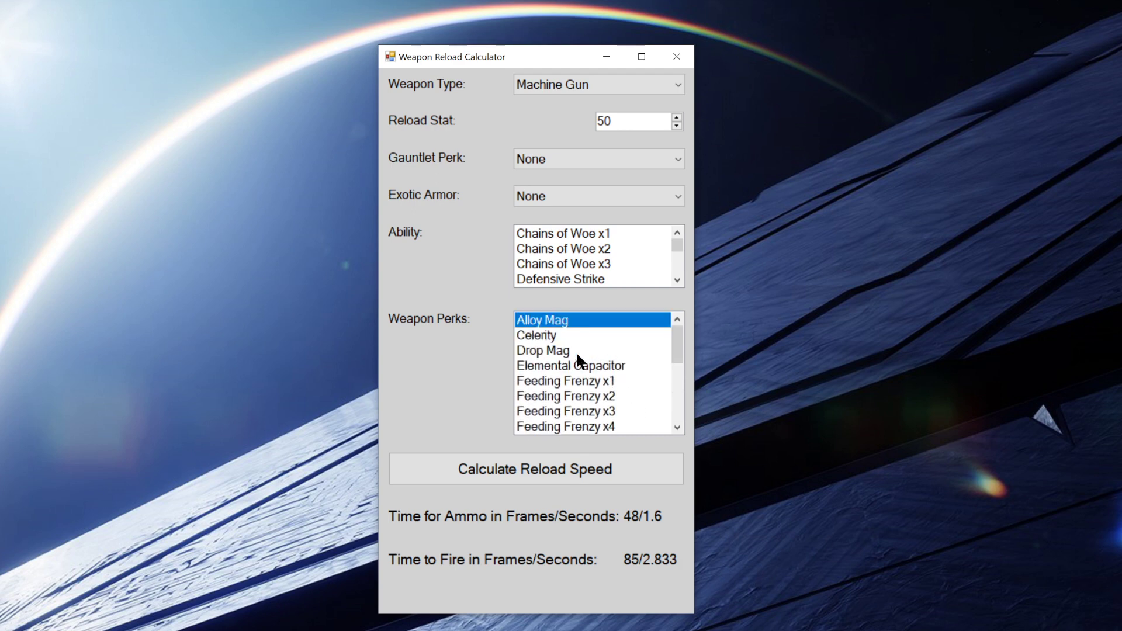
left_click(574, 323)
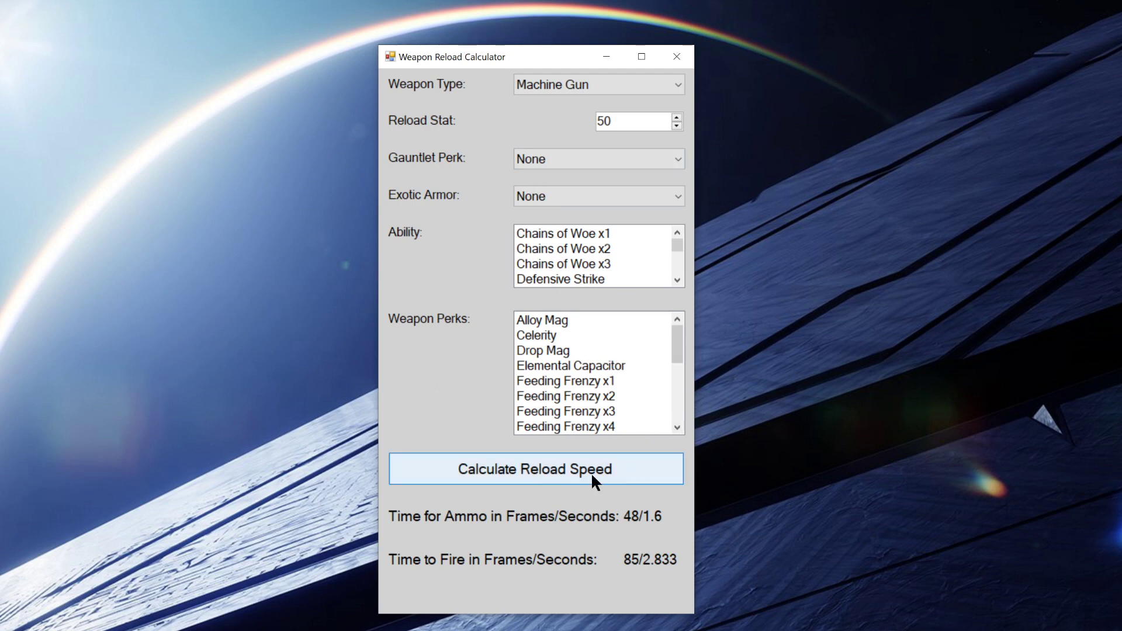
Recalculate the machine gun's reload times, giving 98/3.267 for ammo and 148/4.933 to fire.
left_click(539, 477)
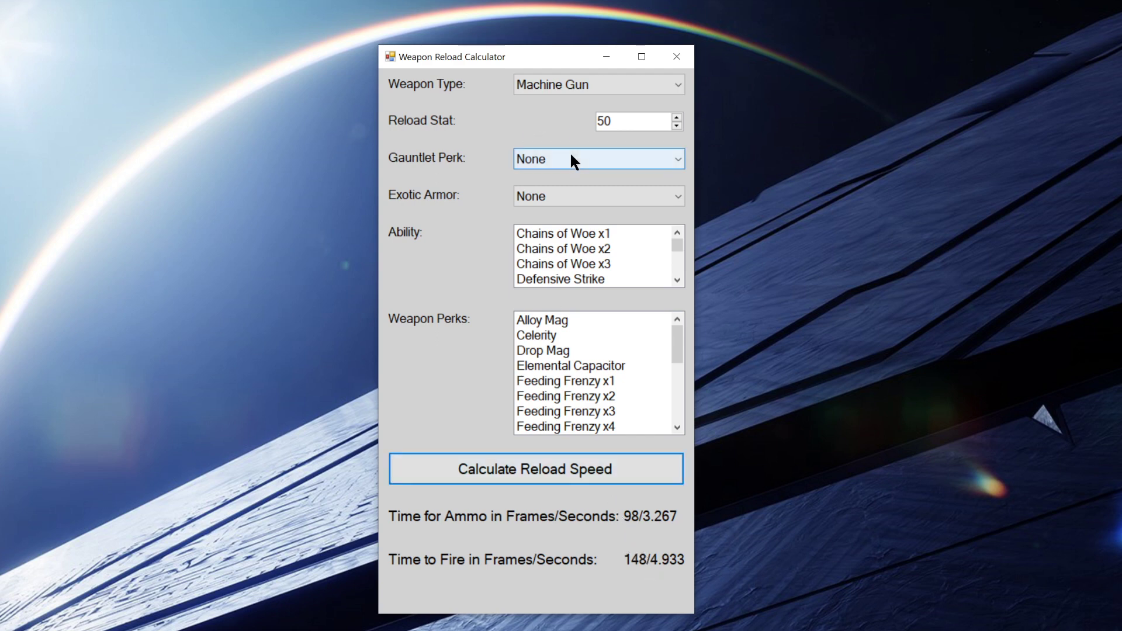
Set the gauntlet perk to Regular Loader and calculate the reload times.
left_click(585, 161)
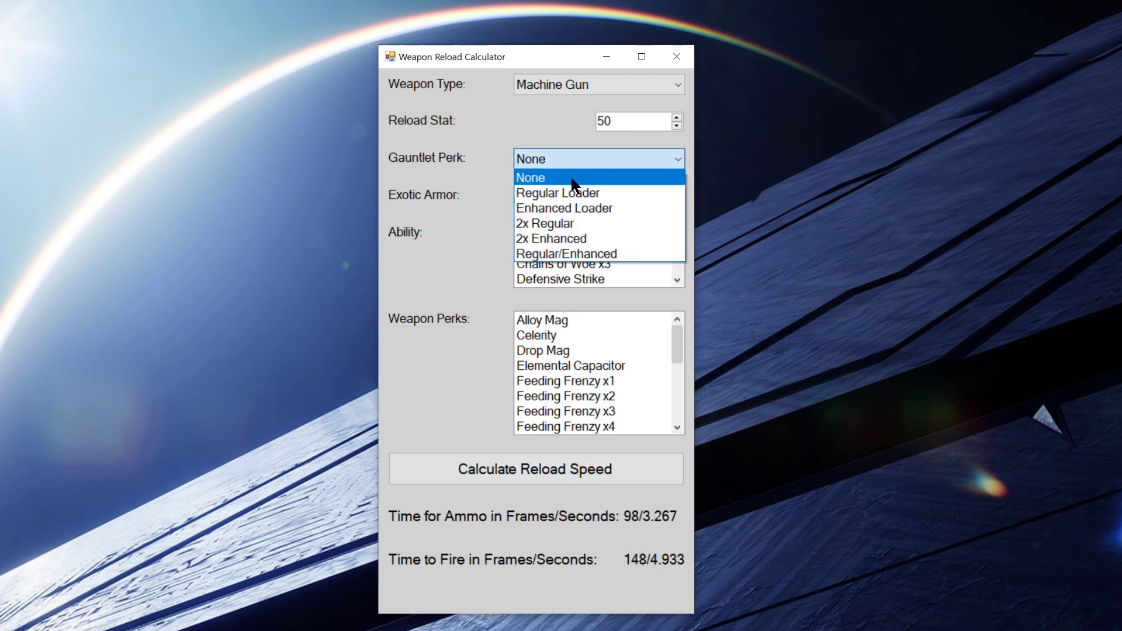
left_click(579, 192)
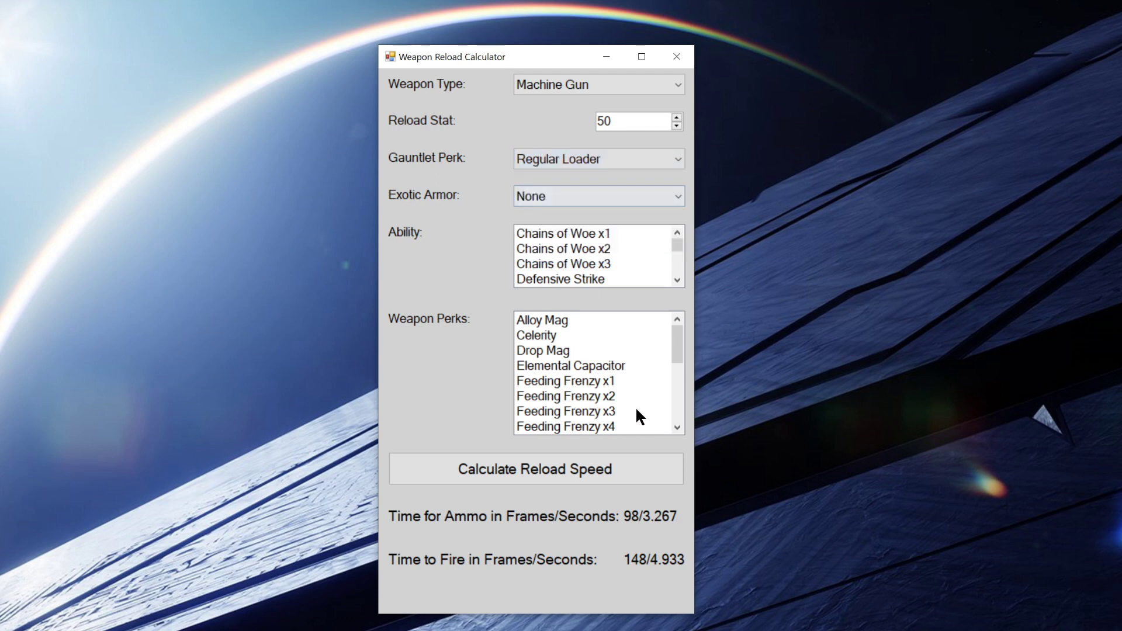
left_click(613, 469)
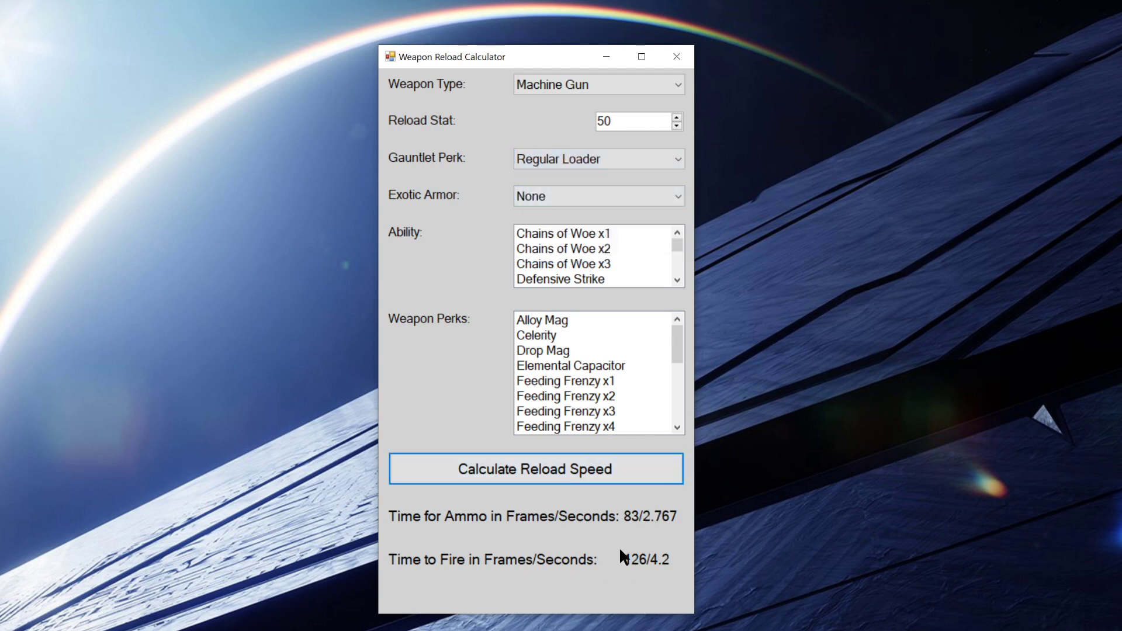
Add Chains of Woe x3, Drop Mag and Elemental Capacitor, then recalculate the reload times.
left_click(605, 263)
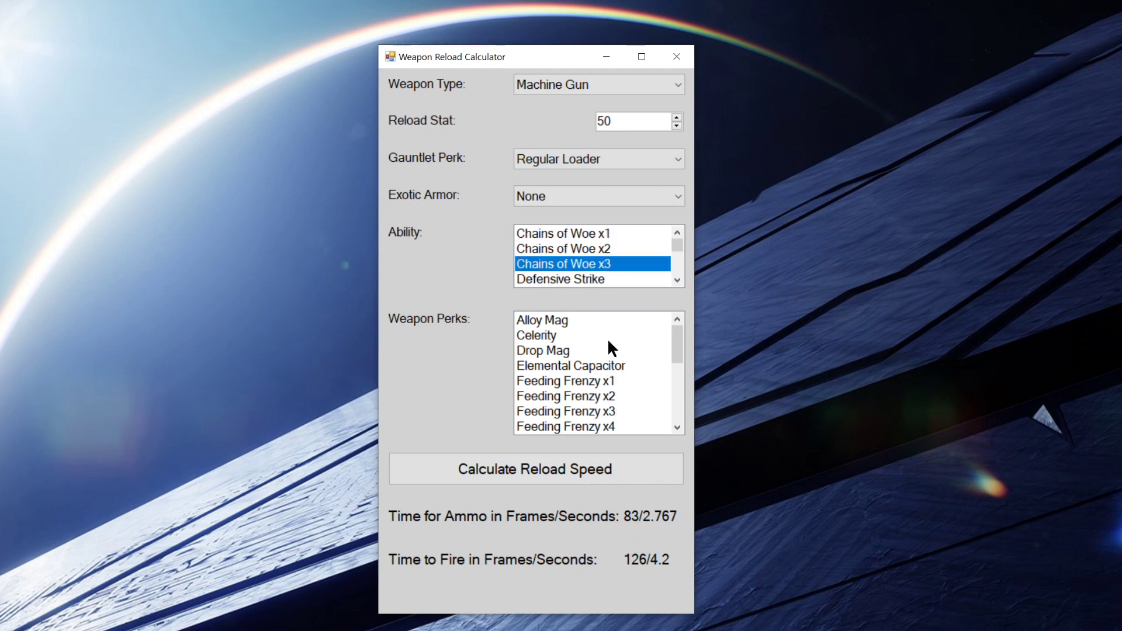
scroll(600, 345, "down", 1)
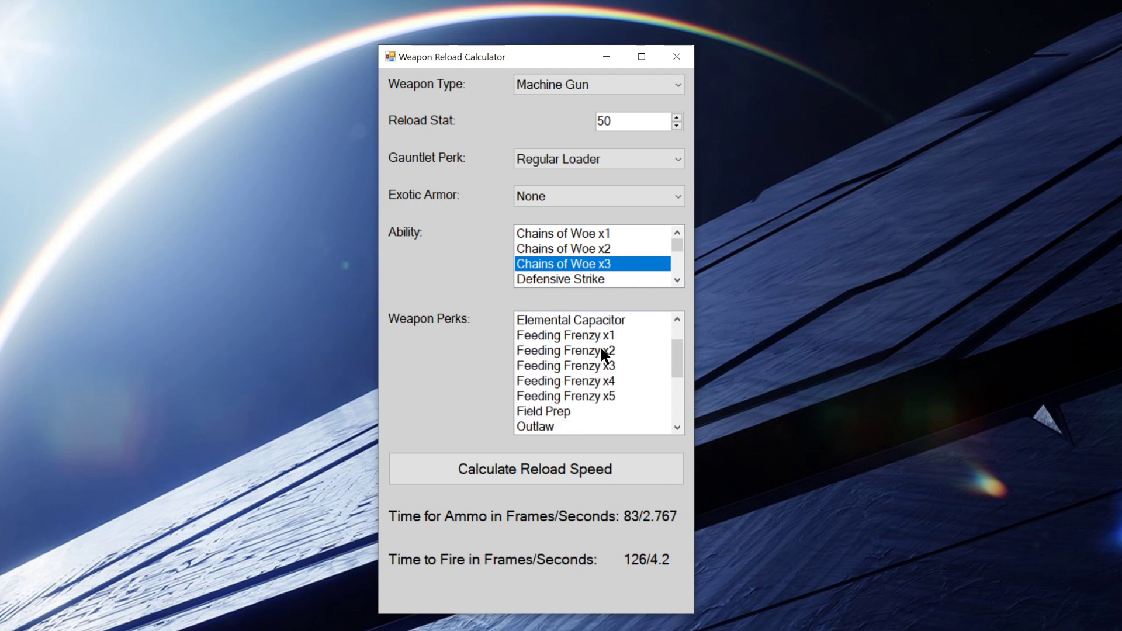
scroll(570, 356, "up", 1)
left_click(571, 355)
scroll(600, 379, "down", 1)
left_click(600, 324)
left_click(606, 467)
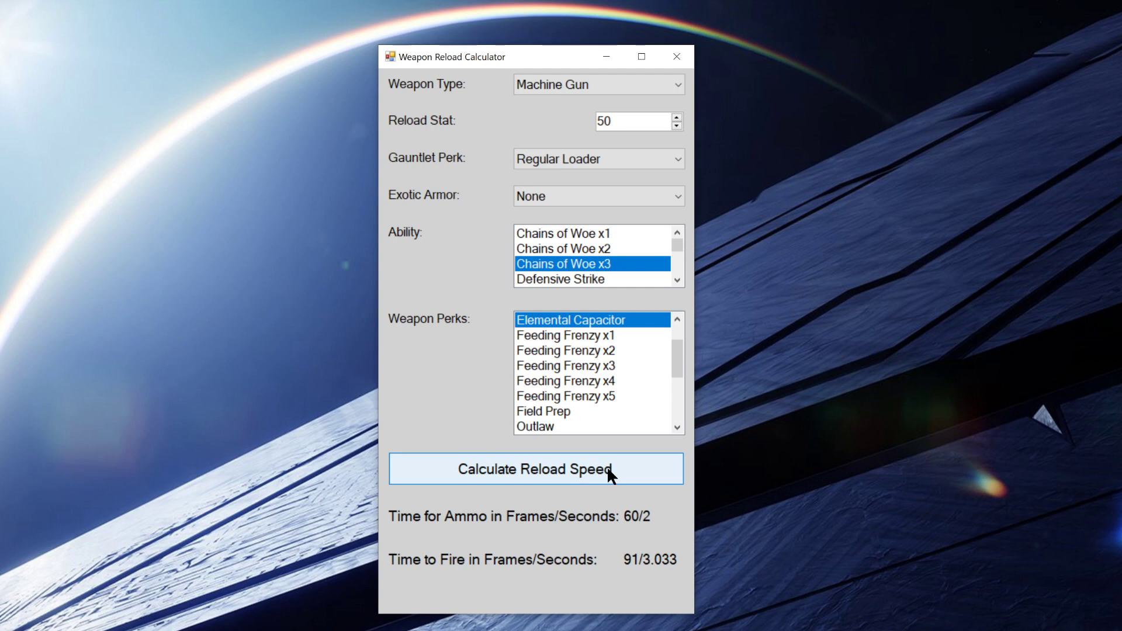
Deselect Drop Mag, Elemental Capacitor and Chains of Woe x3.
scroll(619, 416, "up", 1)
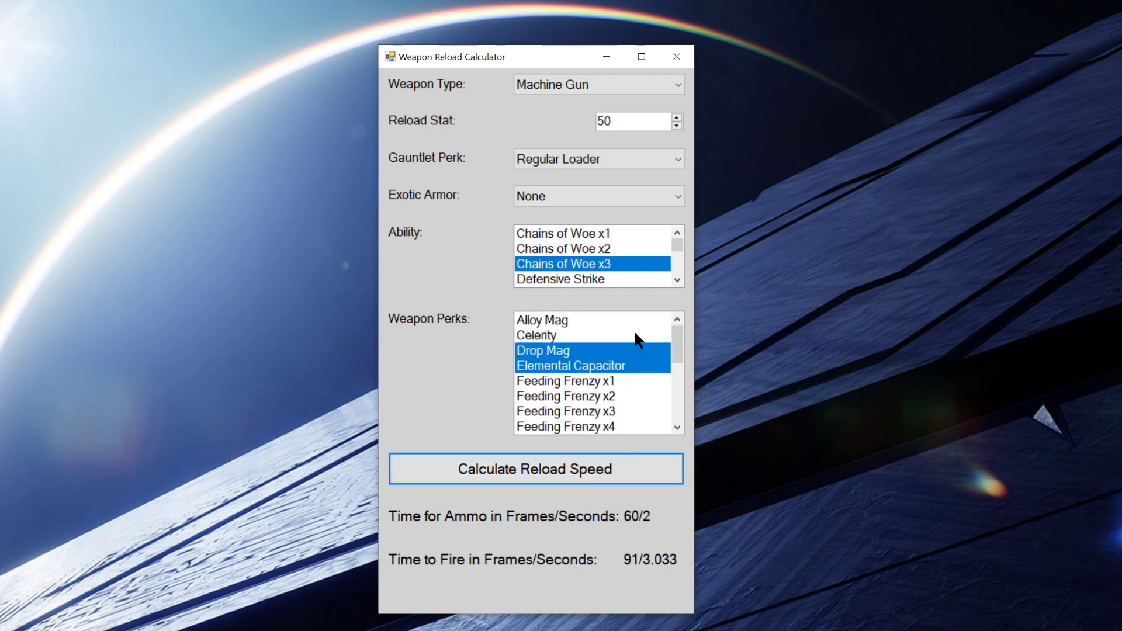
left_click(588, 352)
left_click(601, 363)
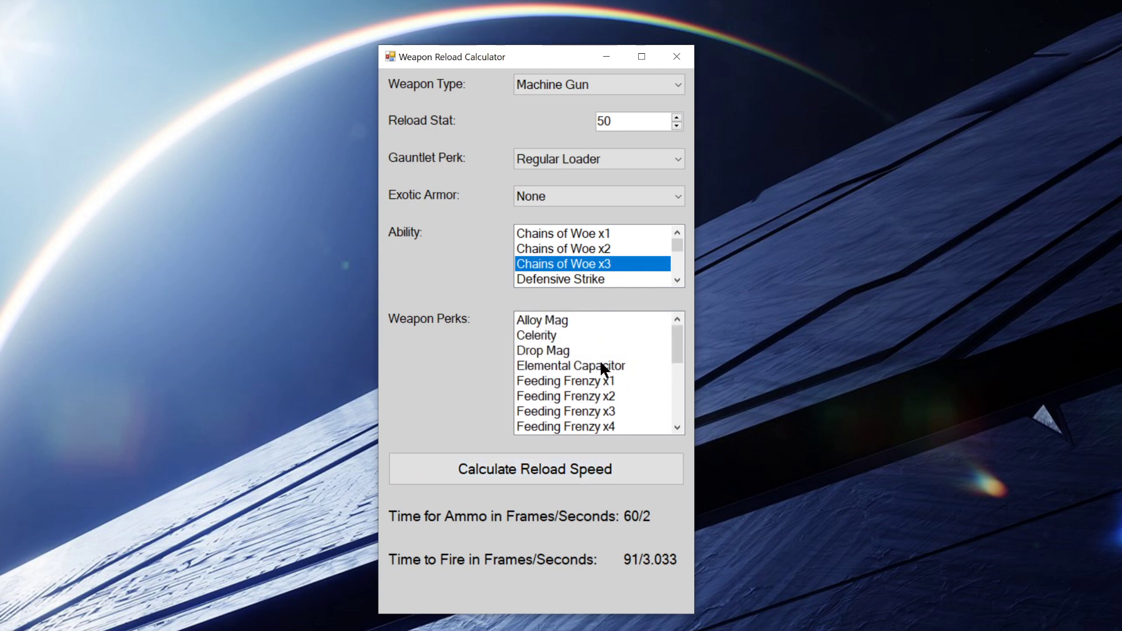
left_click(606, 263)
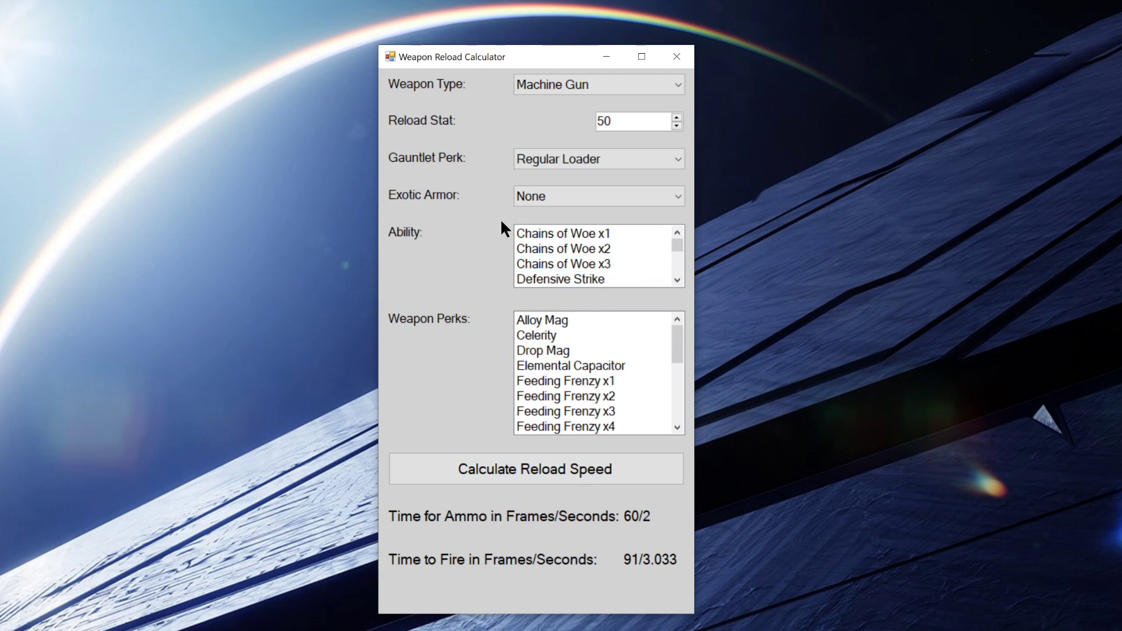
With Chains of Woe x1 and x3, gauntlet perk None and reload stat 10, calculate 87/2.9 and 131/4.367.
left_click(626, 236)
left_click(623, 263, "ctrl")
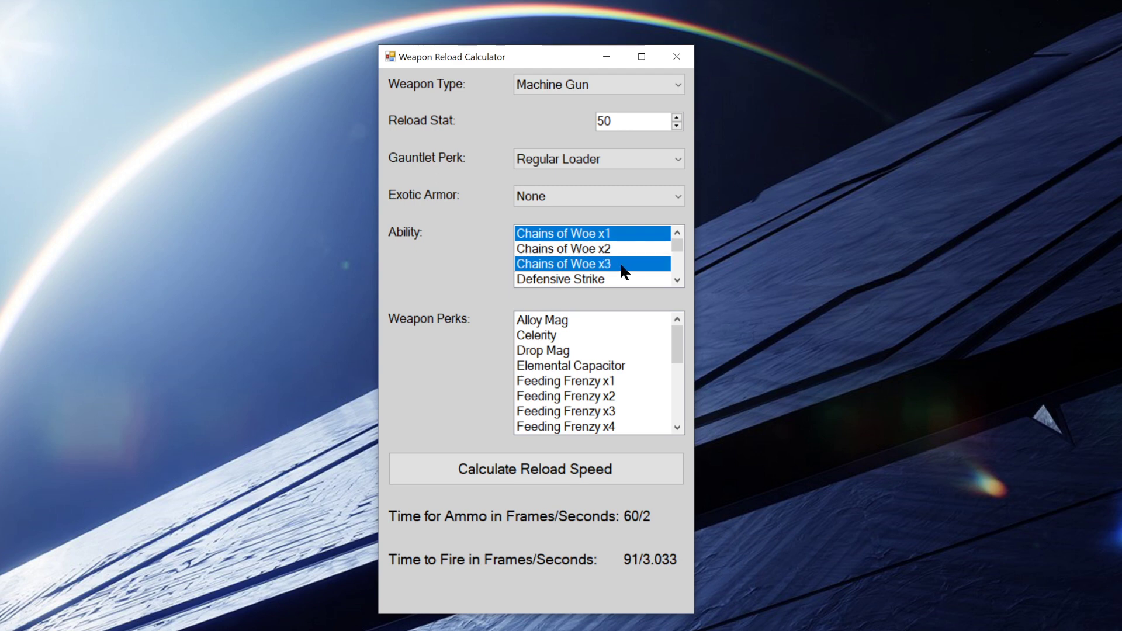
left_click(619, 155)
left_click(612, 168)
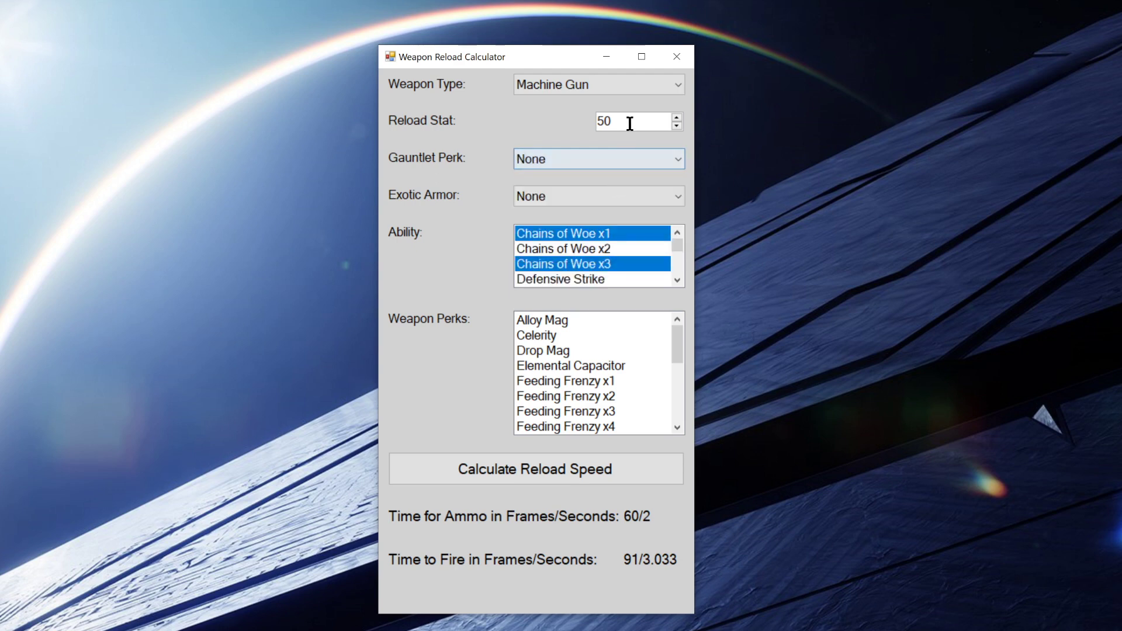
left_click_drag(628, 120, 602, 117)
type("10")
left_click(573, 469)
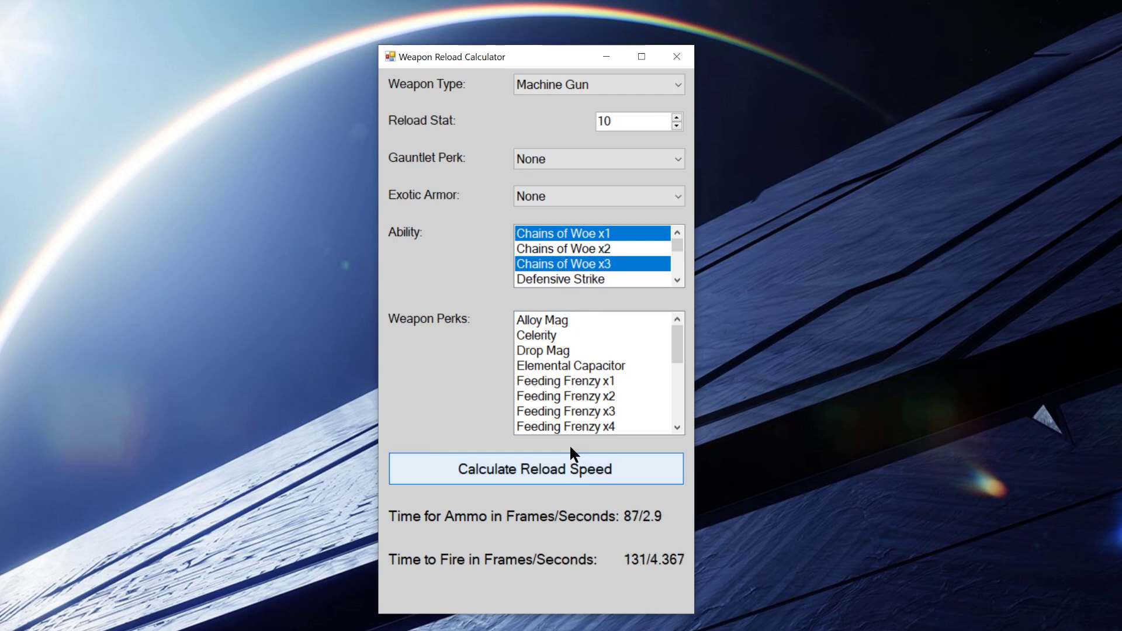
Deselect the Chains of Woe x3 and x1 abilities.
left_click(608, 265)
left_click(618, 233)
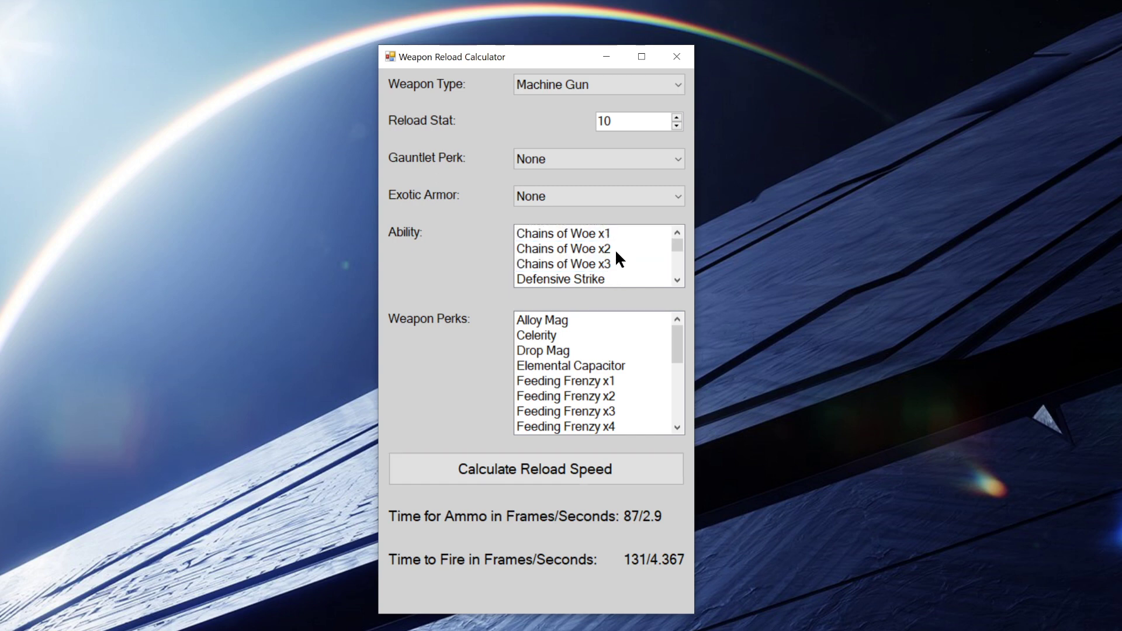
scroll(617, 252, "down", 3)
scroll(609, 390, "down", 4)
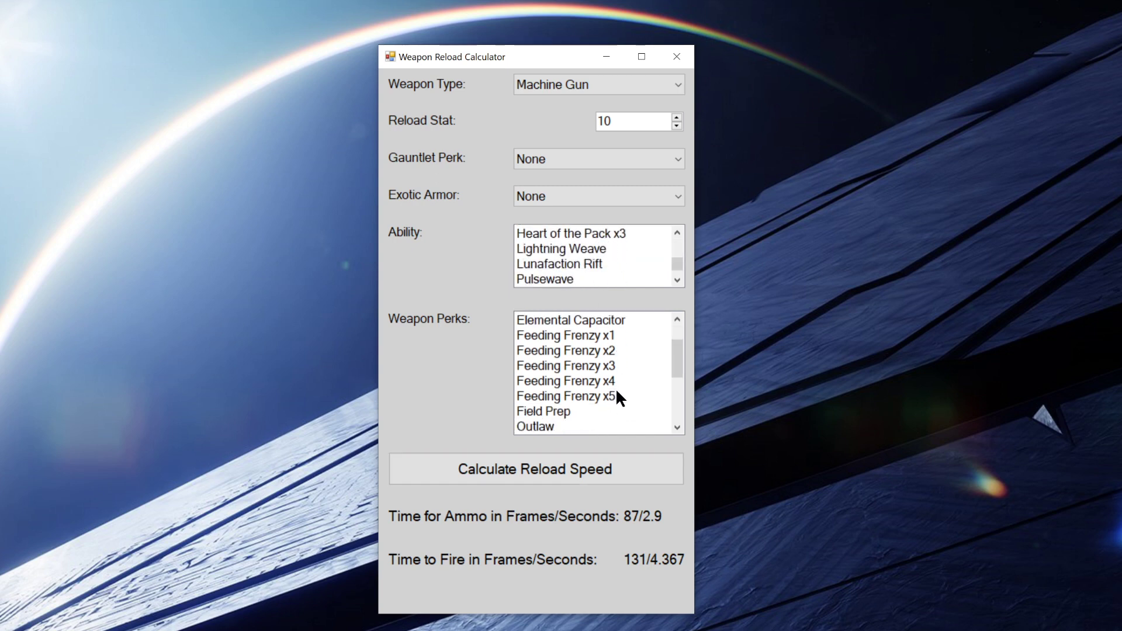
scroll(621, 378, "down", 1)
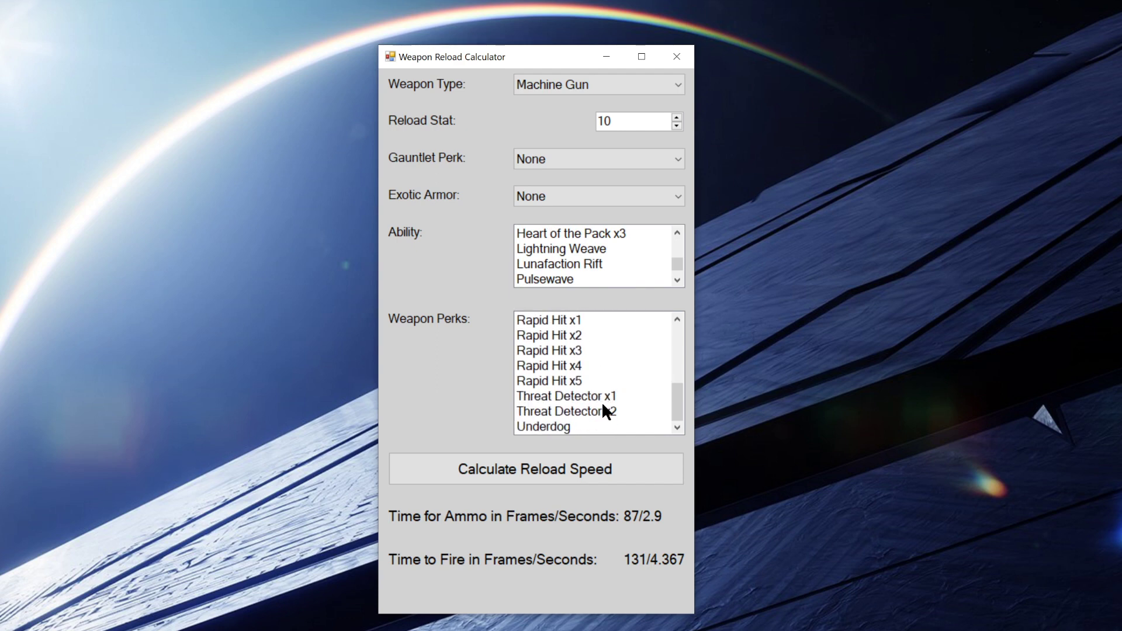
scroll(601, 399, "up", 5)
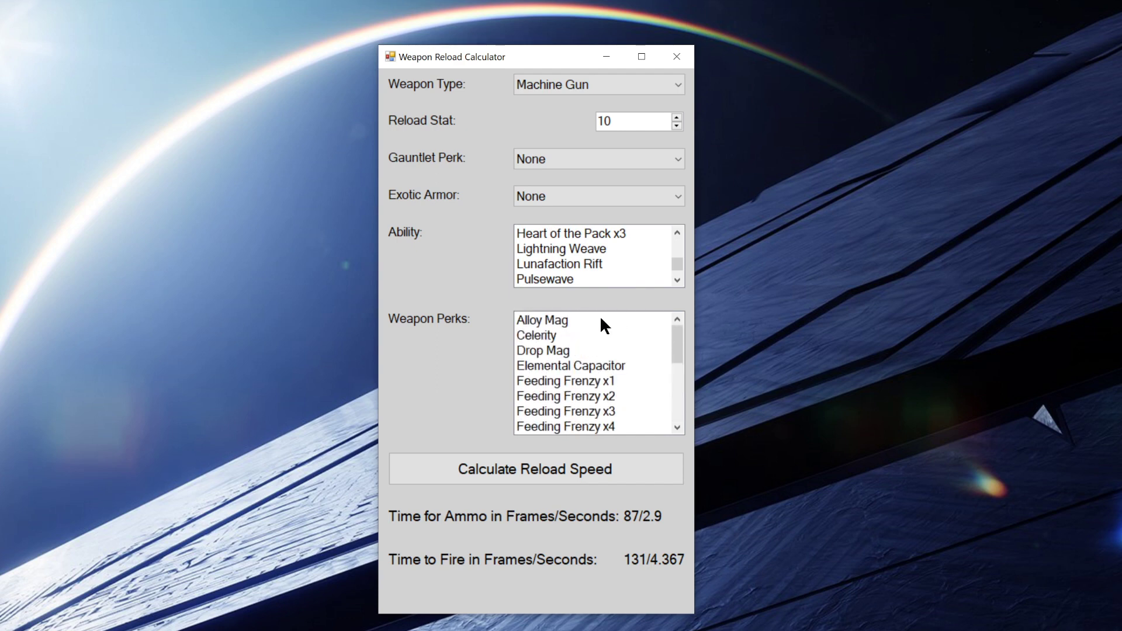